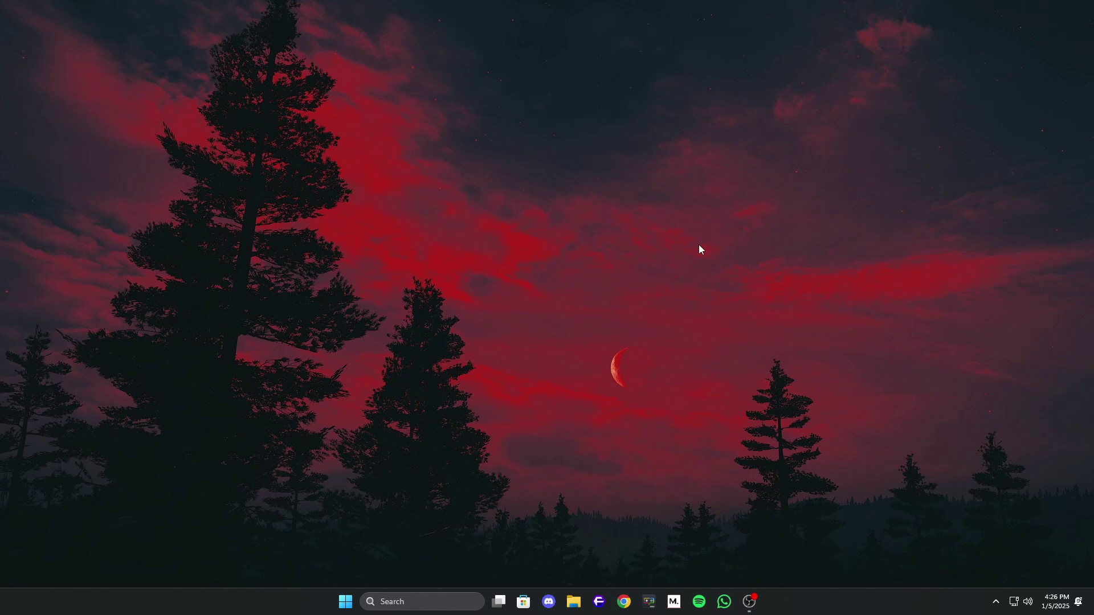
Refresh the desktop twice from its right-click menu.
{"action": "right_click", "coordinate": [482, 205]}
{"action": "left_click", "coordinate": [538, 250]}
{"action": "right_click", "coordinate": [542, 353]}
{"action": "left_click", "coordinate": [606, 401]}
Go from the advanced system settings search to Performance Options' Advanced tab and open Virtual Memory.
{"action": "left_click", "coordinate": [406, 602]}
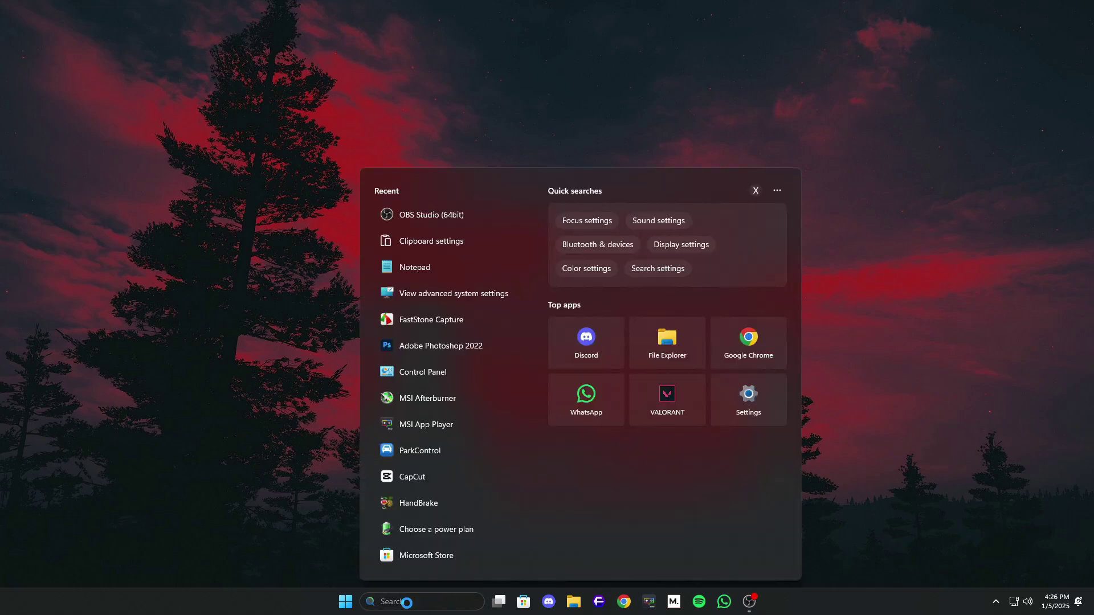
{"action": "type", "text": "advance system"}
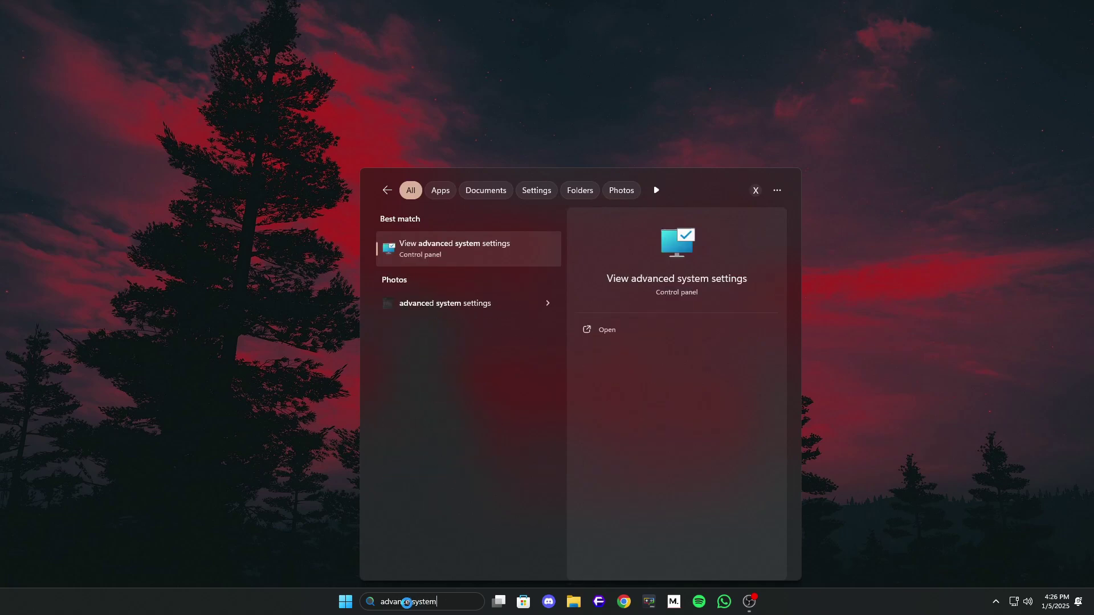
{"action": "key", "text": "Return"}
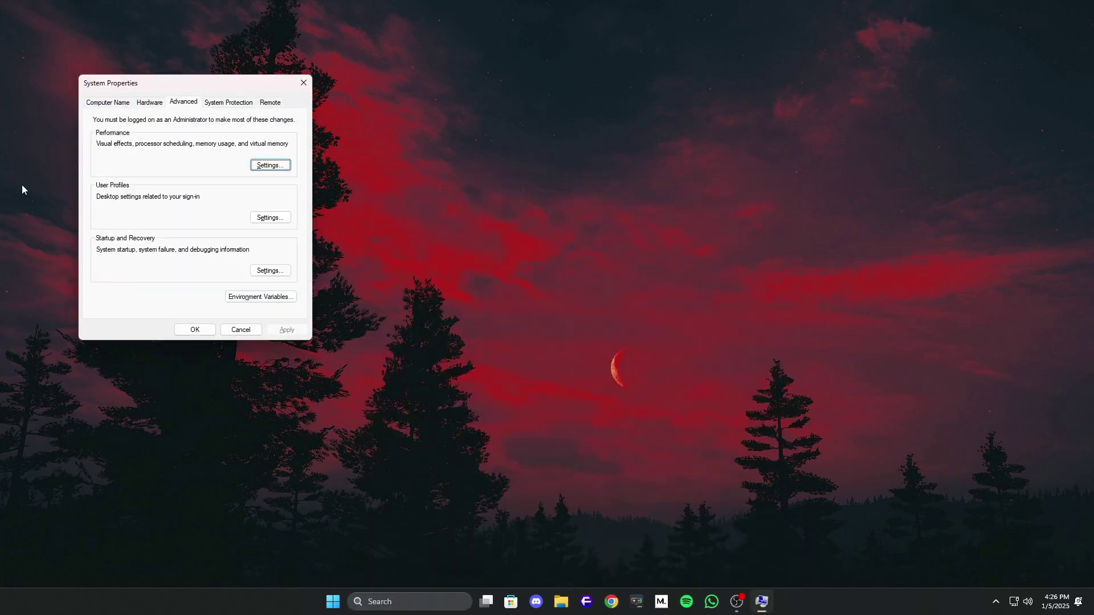
{"action": "left_click", "coordinate": [285, 166]}
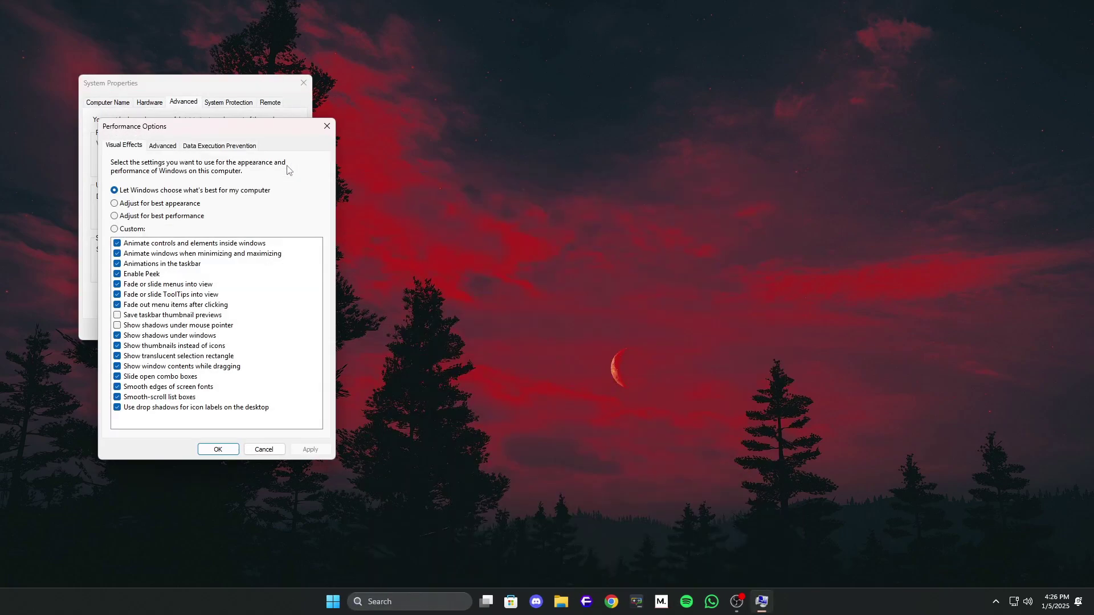
{"action": "left_click_drag", "start_coordinate": [219, 135], "coordinate": [676, 164]}
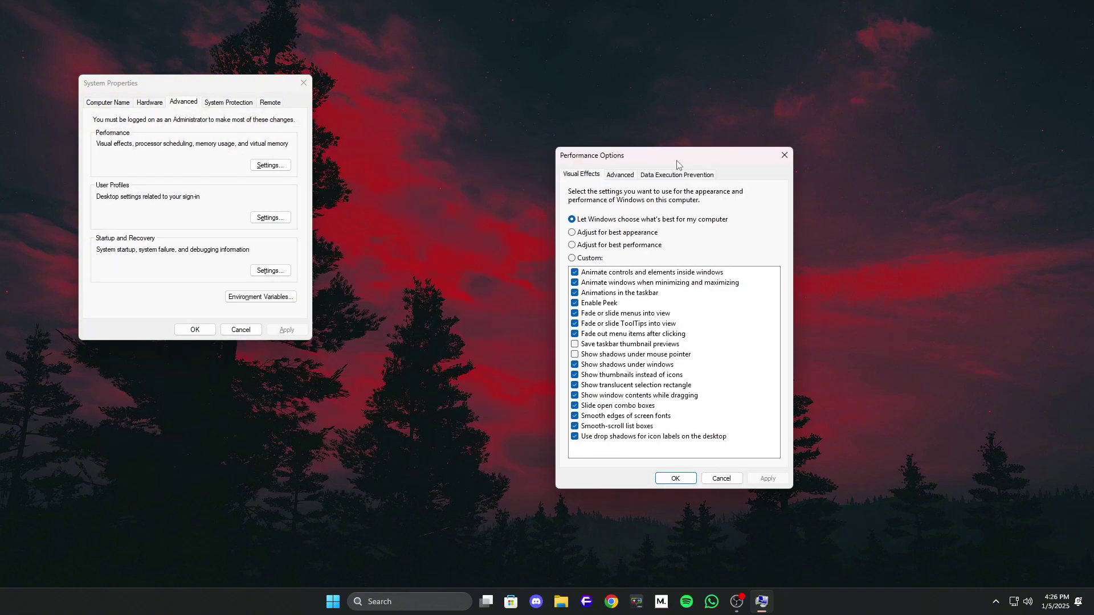
{"action": "left_click", "coordinate": [621, 175]}
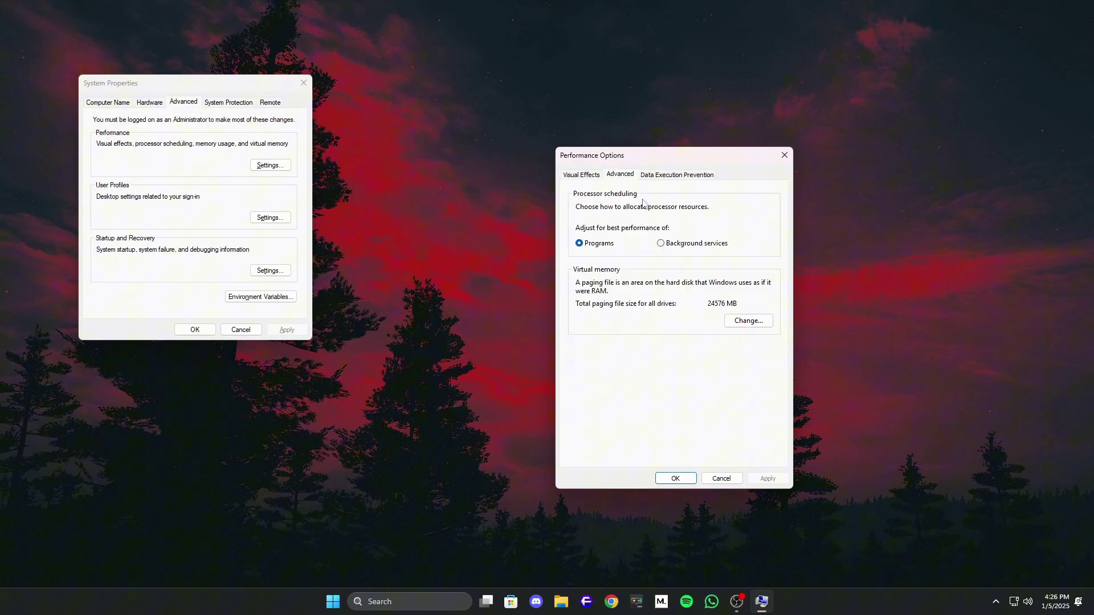
{"action": "left_click", "coordinate": [756, 325]}
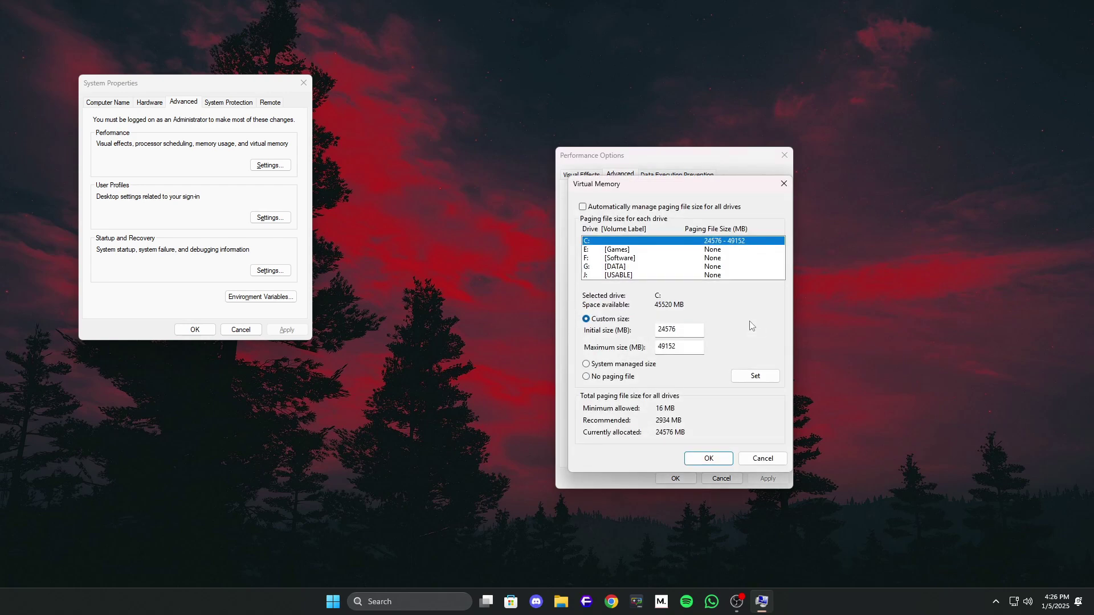
{"action": "left_click", "coordinate": [631, 210]}
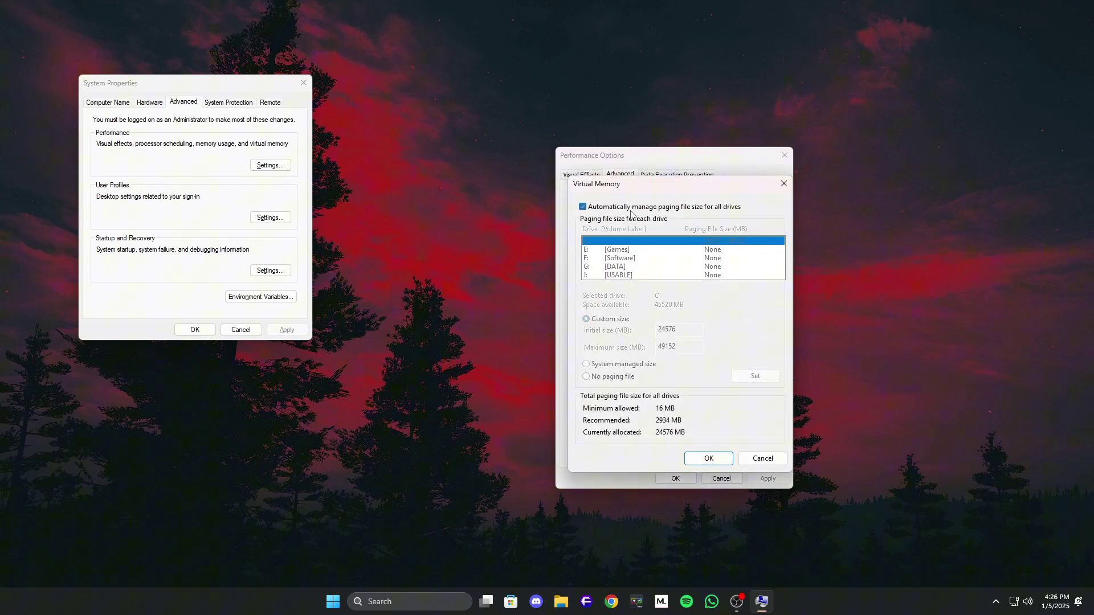
{"action": "left_click", "coordinate": [659, 209]}
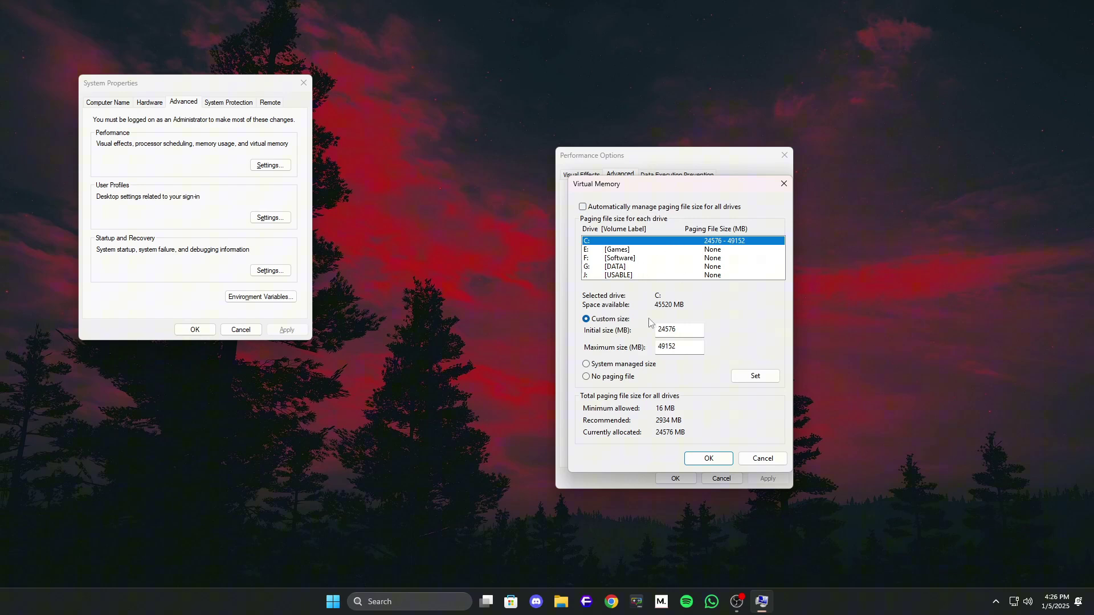
{"action": "left_click_drag", "start_coordinate": [690, 331], "coordinate": [639, 336]}
{"action": "left_click", "coordinate": [629, 246]}
{"action": "left_click", "coordinate": [566, 595]}
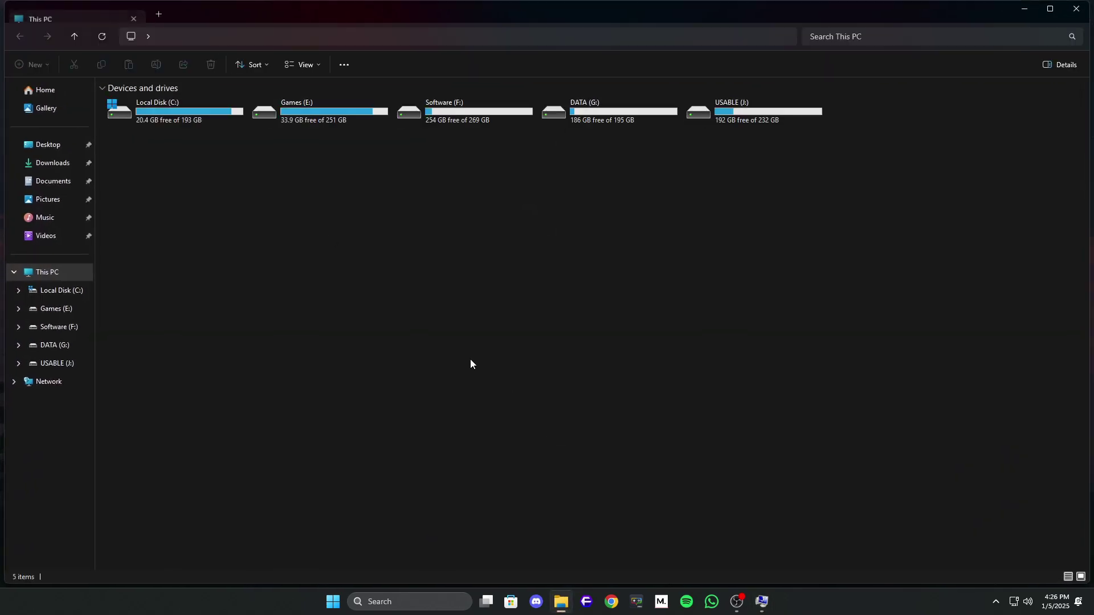
{"action": "left_click", "coordinate": [186, 120]}
{"action": "left_click", "coordinate": [1080, 9]}
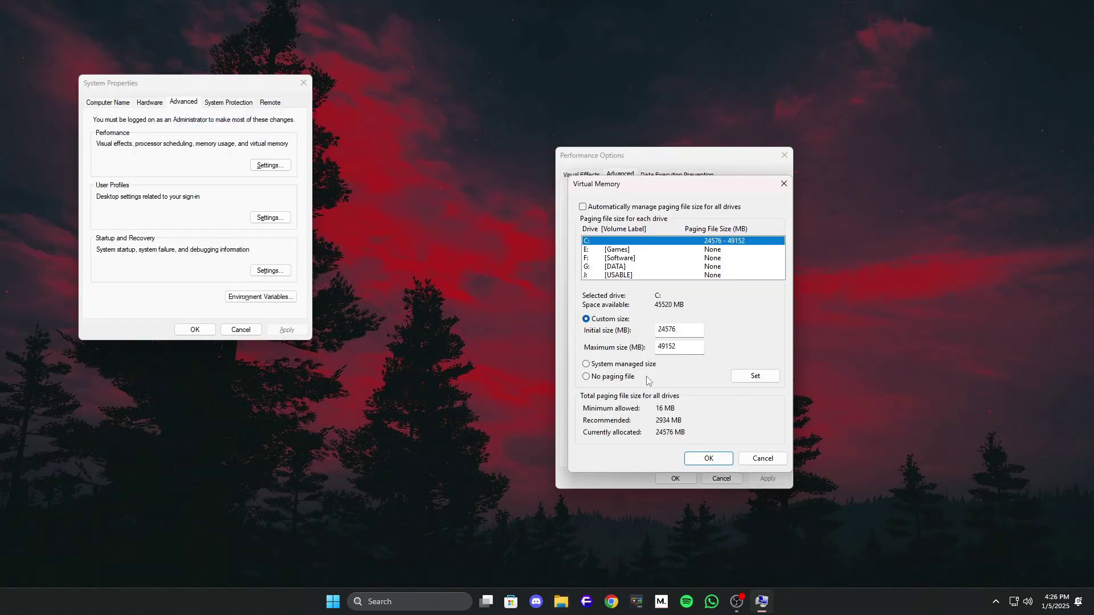
{"action": "double_click", "coordinate": [700, 330]}
Replace the C: paging file's initial size with 2934.
{"action": "left_click", "coordinate": [685, 332]}
{"action": "key", "text": "BackSpace"}
{"action": "key", "text": "BackSpace"}
{"action": "key", "text": "BackSpace"}
{"action": "key", "text": "BackSpace"}
{"action": "key", "text": "BackSpace"}
{"action": "type", "text": "2934"}
Launch Calculator and look up This PC's installed RAM, 16.0 GB.
{"action": "key", "text": "super"}
{"action": "type", "text": "calculator"}
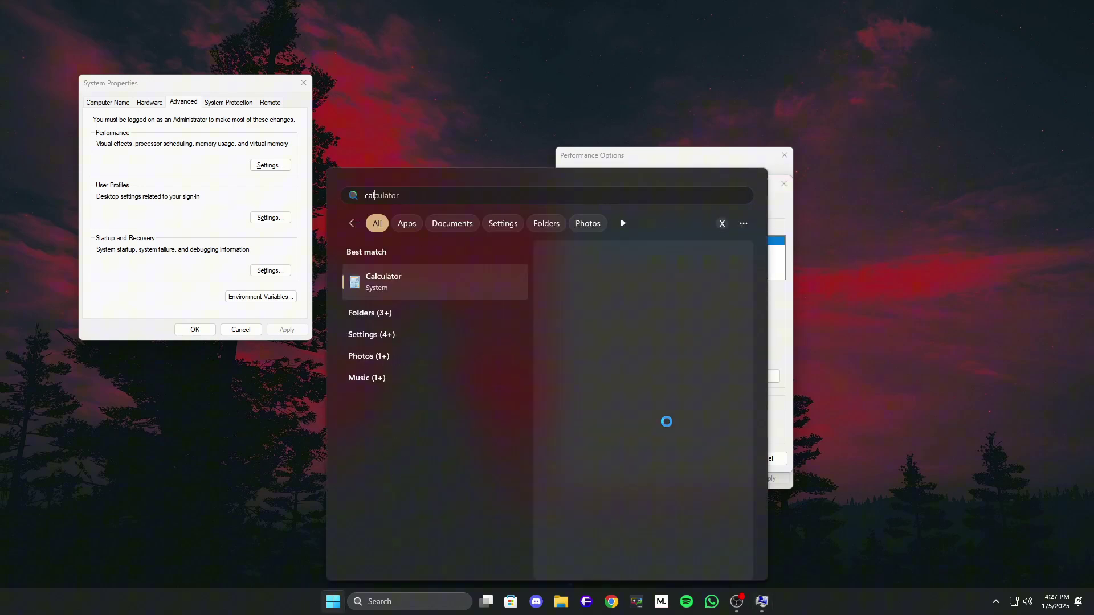
{"action": "key", "text": "Return"}
{"action": "left_click", "coordinate": [548, 599]}
{"action": "right_click", "coordinate": [49, 272]}
{"action": "left_click", "coordinate": [90, 473]}
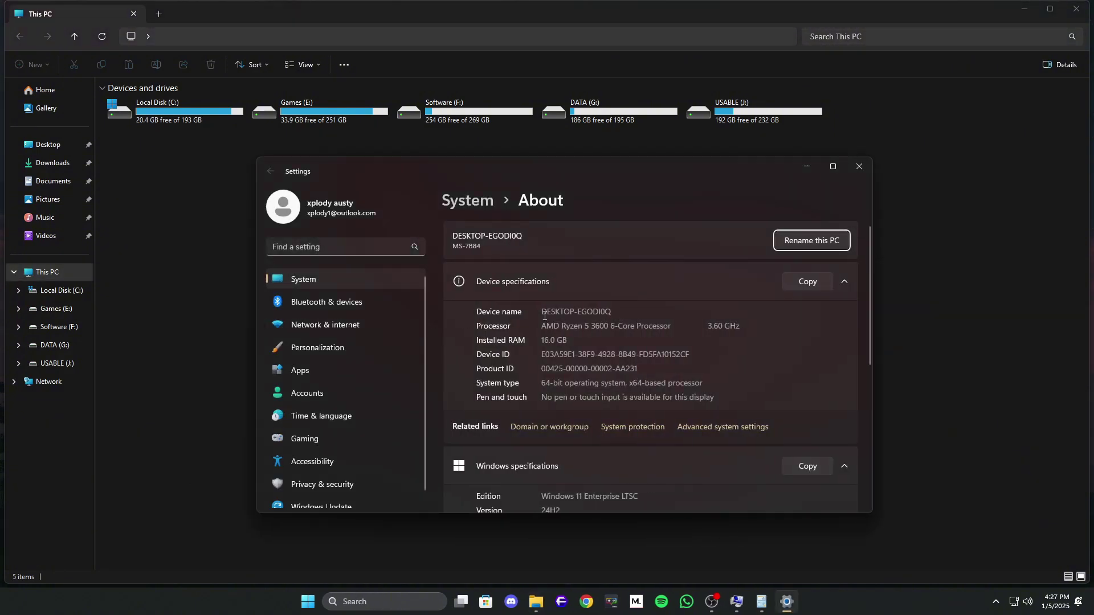
{"action": "left_click_drag", "start_coordinate": [568, 341], "coordinate": [519, 349]}
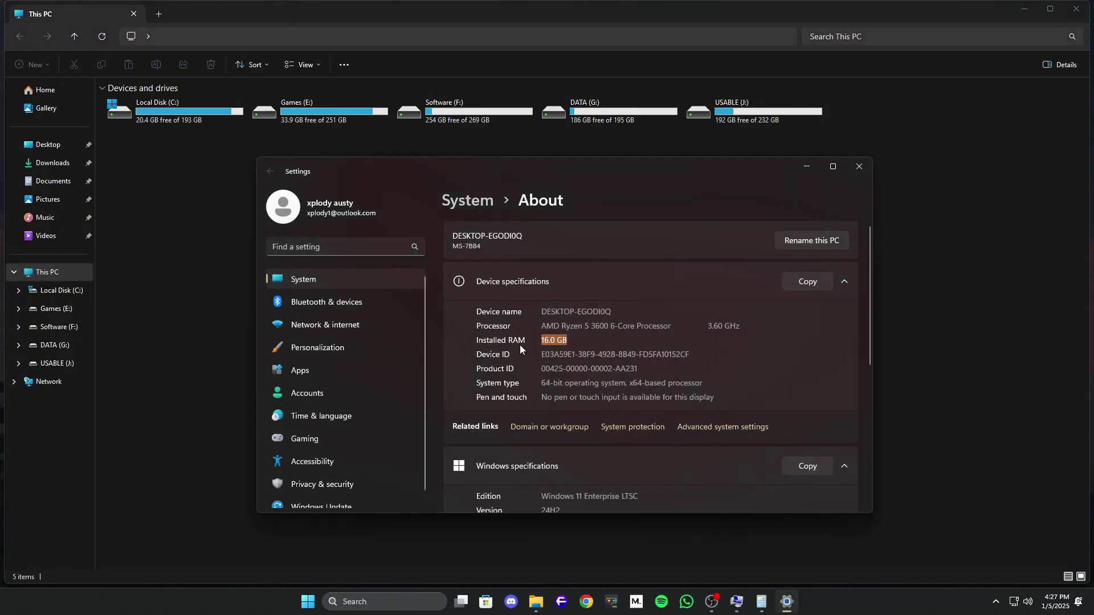
Compute 16 × 1024 = 16384, then × 3 = 49152, in Calculator.
{"action": "left_click", "coordinate": [761, 601]}
{"action": "left_click", "coordinate": [713, 455]}
{"action": "left_click", "coordinate": [757, 437]}
{"action": "left_click", "coordinate": [780, 437]}
{"action": "left_click", "coordinate": [713, 455]}
{"action": "left_click", "coordinate": [725, 473]}
{"action": "left_click", "coordinate": [735, 455]}
{"action": "left_click", "coordinate": [714, 437]}
{"action": "left_click", "coordinate": [801, 472]}
{"action": "left_click", "coordinate": [780, 436]}
{"action": "left_click", "coordinate": [757, 454]}
{"action": "left_click", "coordinate": [802, 464]}
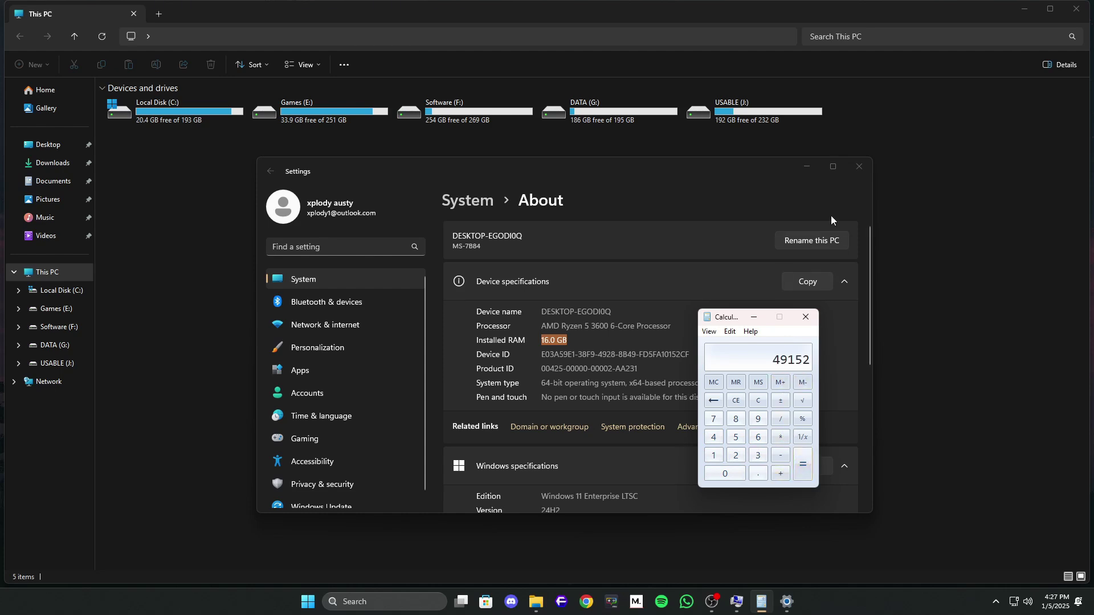
Set the 2934–49152 MB custom paging file on drive C: and confirm Virtual Memory.
{"action": "left_click", "coordinate": [857, 168]}
{"action": "left_click", "coordinate": [1086, 10]}
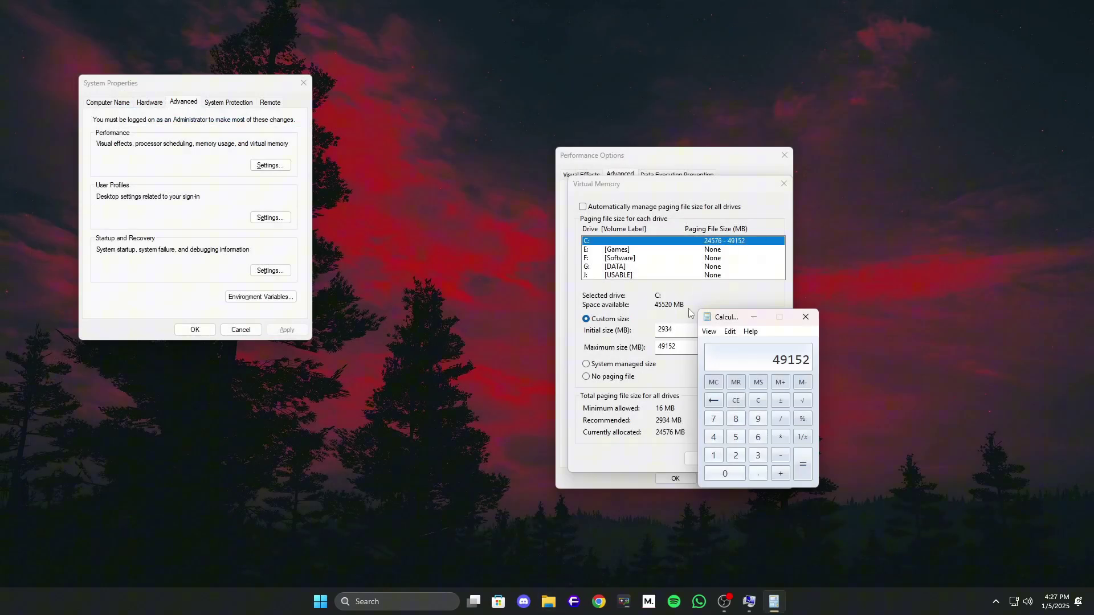
{"action": "left_click", "coordinate": [682, 347]}
{"action": "double_click", "coordinate": [682, 347]}
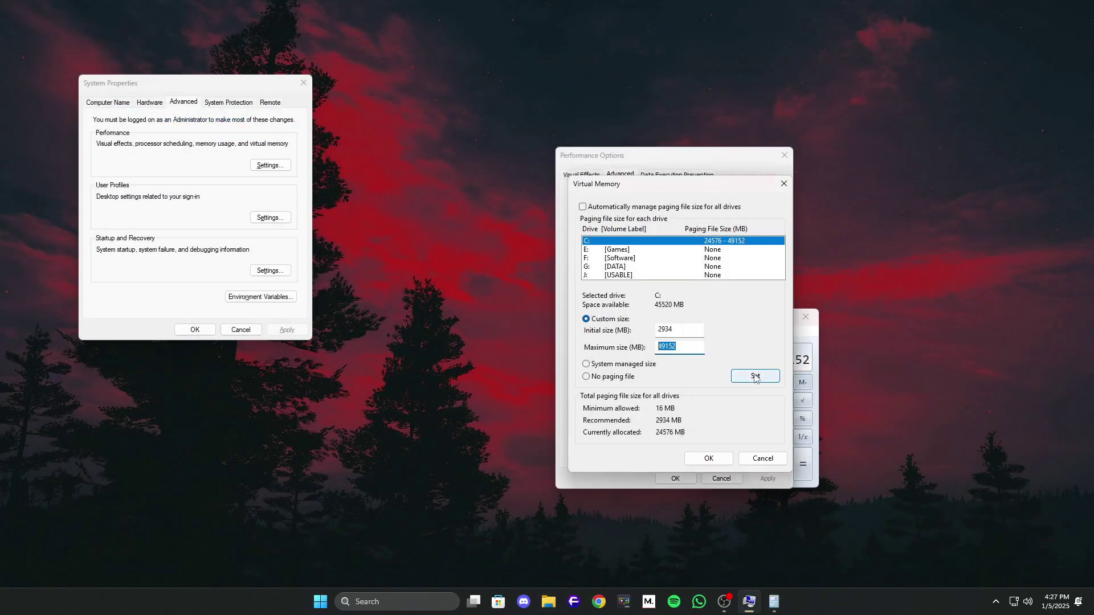
{"action": "left_click", "coordinate": [737, 377]}
{"action": "left_click", "coordinate": [592, 347]}
{"action": "left_click", "coordinate": [708, 459]}
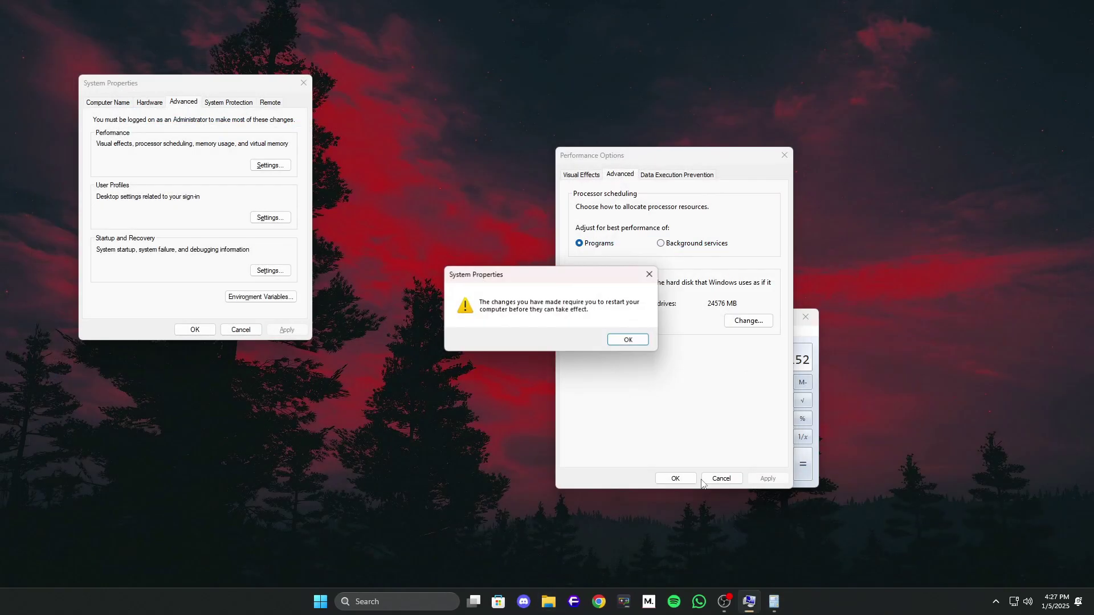
Acknowledge the restart notice, close Performance Options, Calculator and System Properties, and choose Restart Later.
{"action": "left_click", "coordinate": [643, 339]}
{"action": "left_click", "coordinate": [690, 483]}
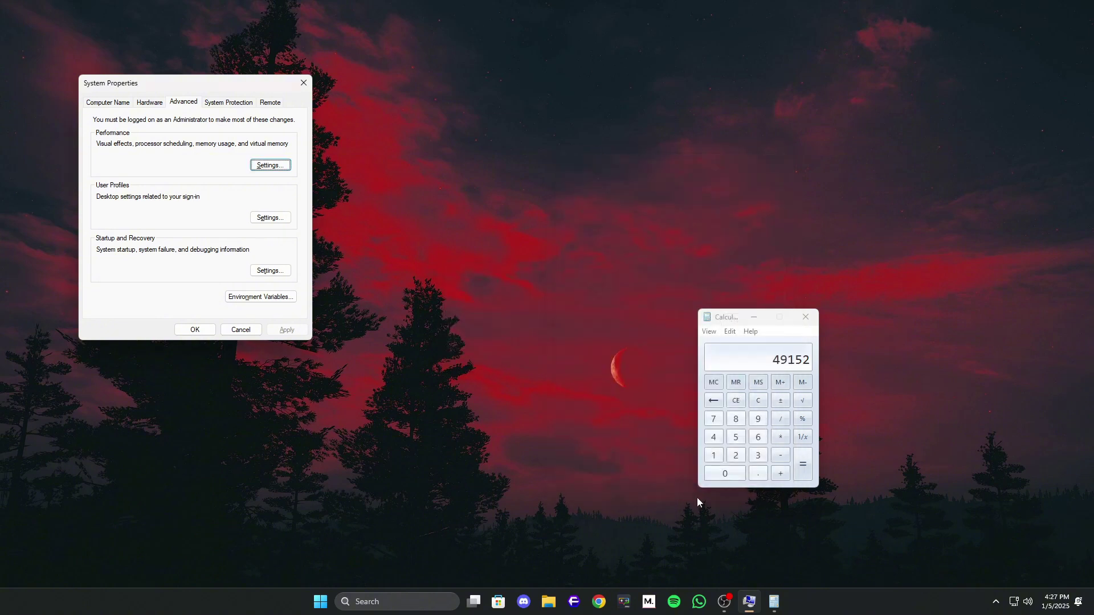
{"action": "left_click", "coordinate": [807, 318]}
{"action": "left_click", "coordinate": [195, 329]}
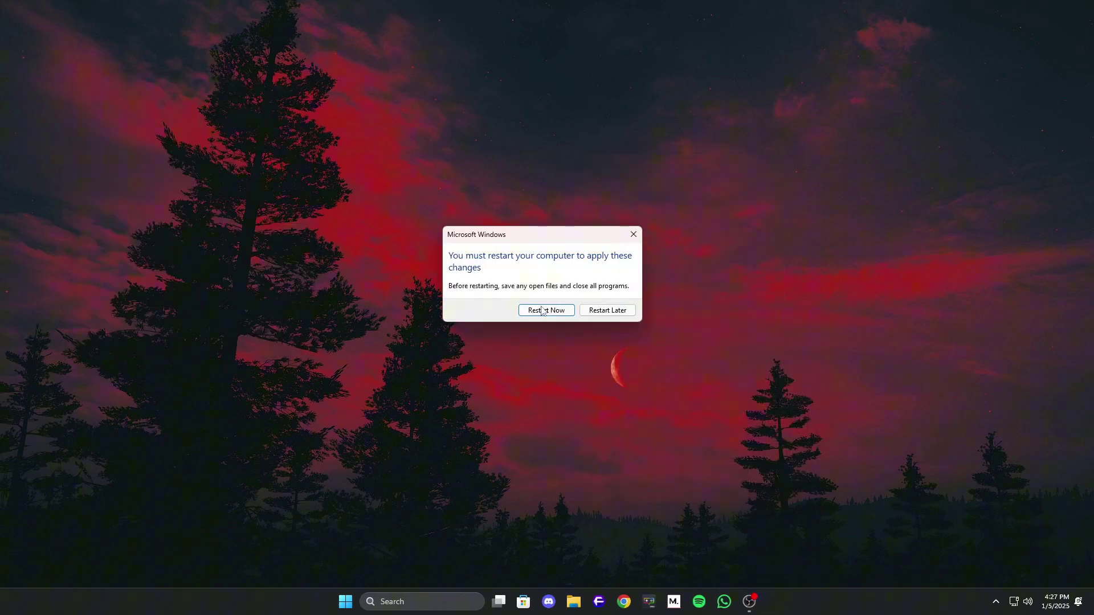
{"action": "left_click", "coordinate": [607, 310]}
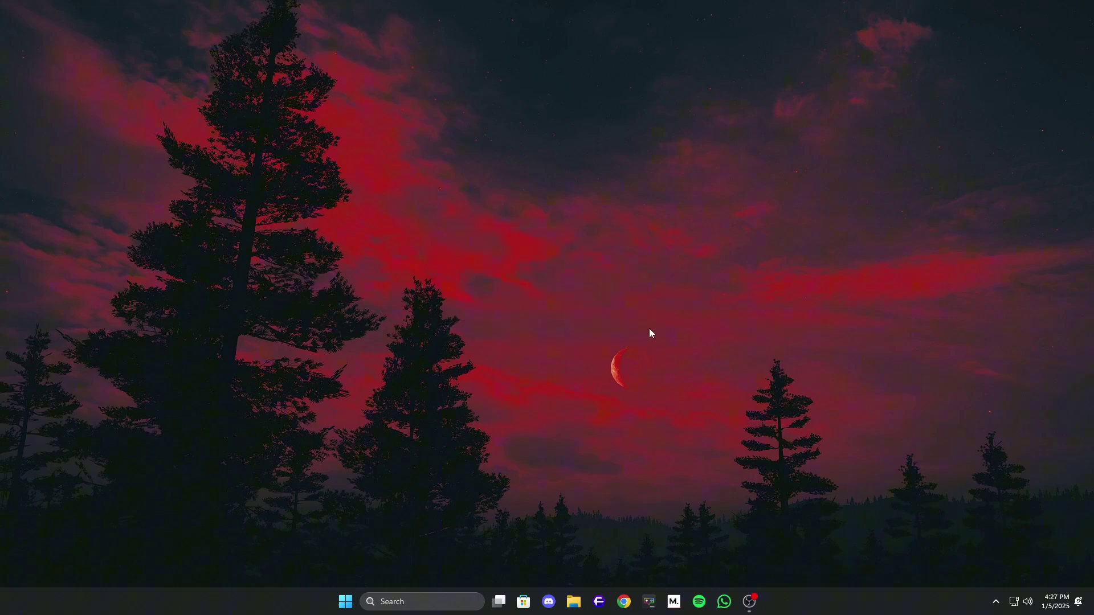
Launch NVIDIA Control Panel from the desktop's extended right-click menu.
{"action": "right_click", "coordinate": [649, 329]}
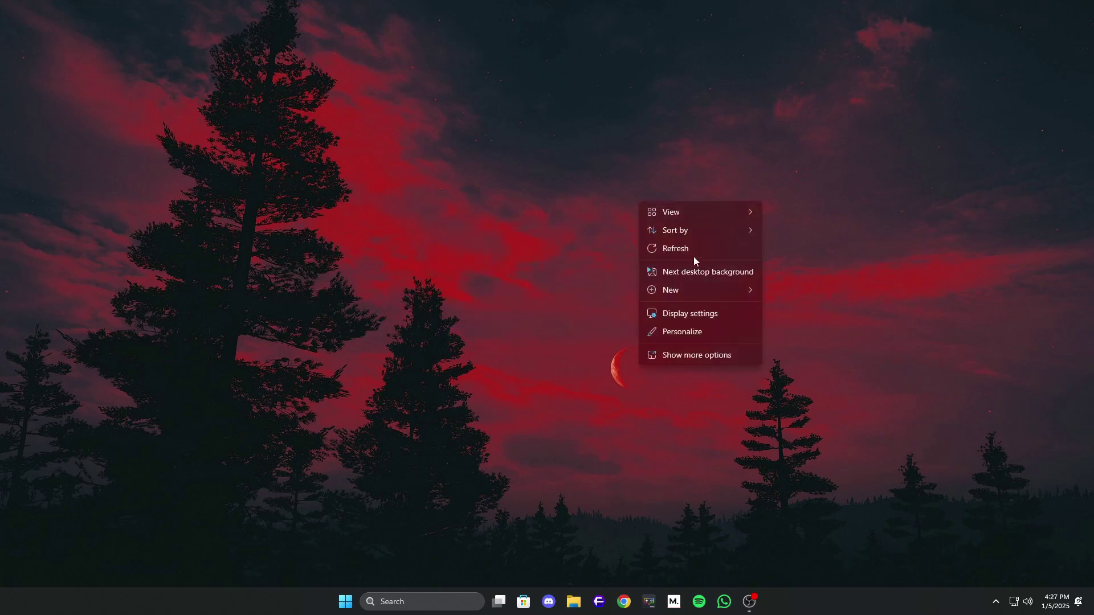
{"action": "left_click", "coordinate": [716, 358]}
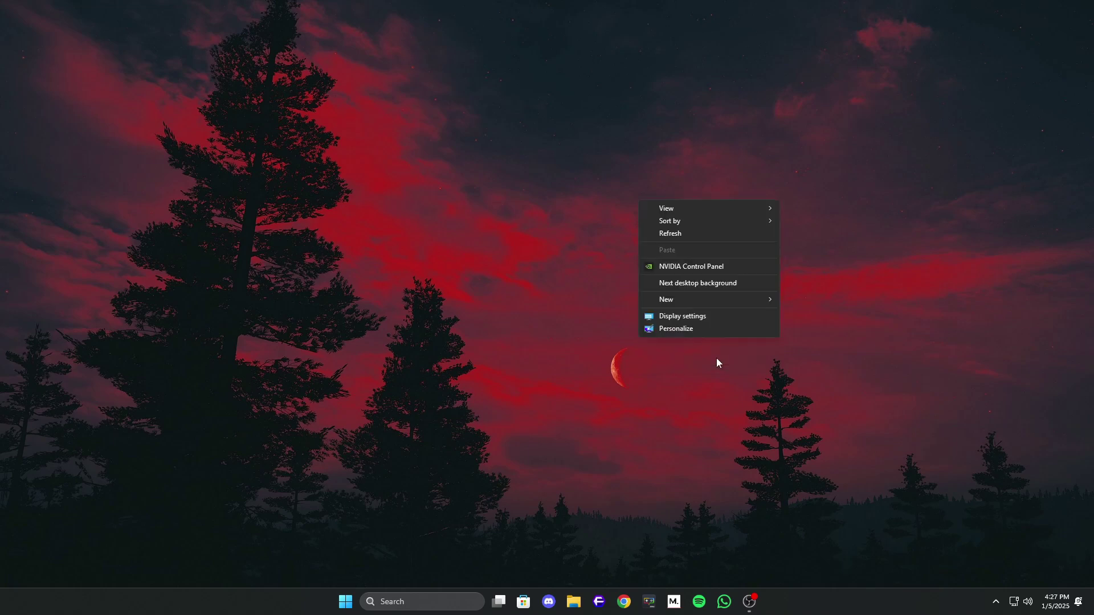
{"action": "left_click", "coordinate": [737, 271]}
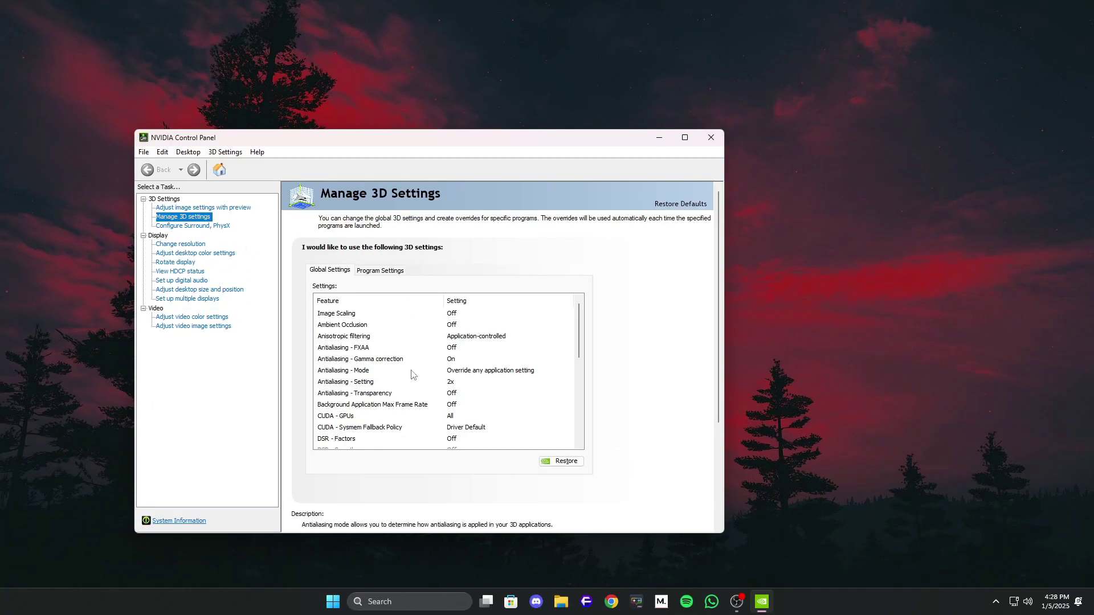
Change the global Shader Cache Size to 10 GB and apply the change.
{"action": "left_click", "coordinate": [380, 383]}
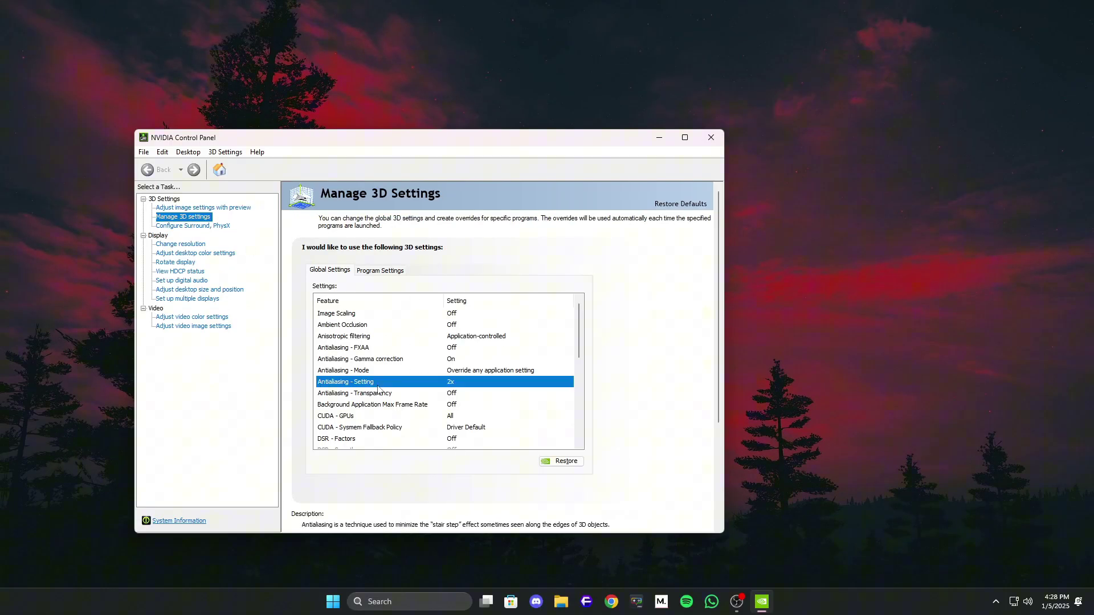
{"action": "scroll", "coordinate": [378, 389], "scroll_direction": "down", "scroll_amount": 6}
{"action": "left_click", "coordinate": [365, 336]}
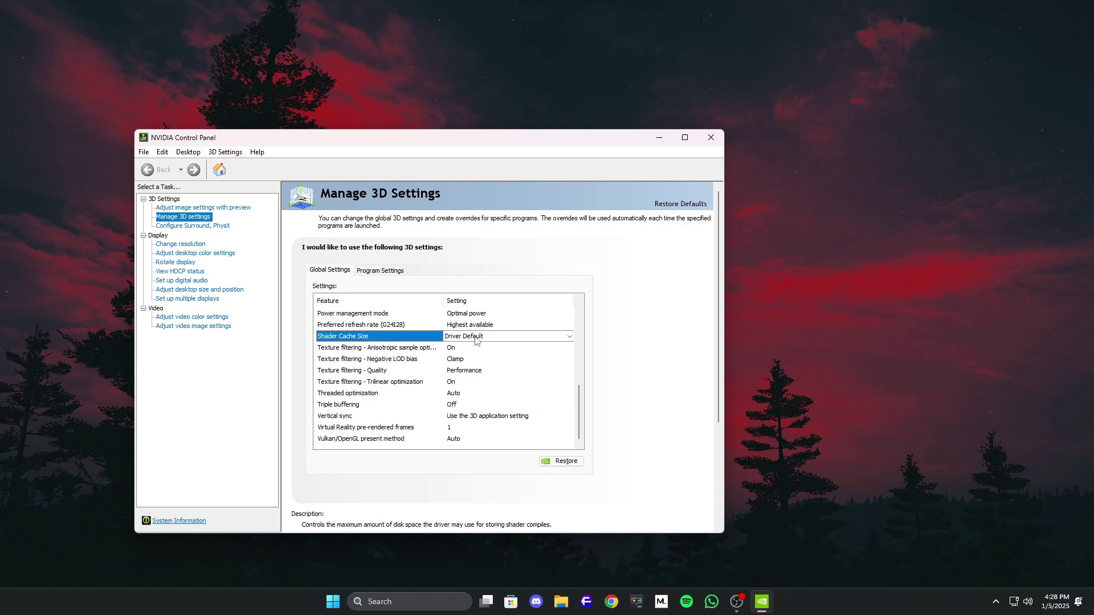
{"action": "left_click", "coordinate": [530, 336]}
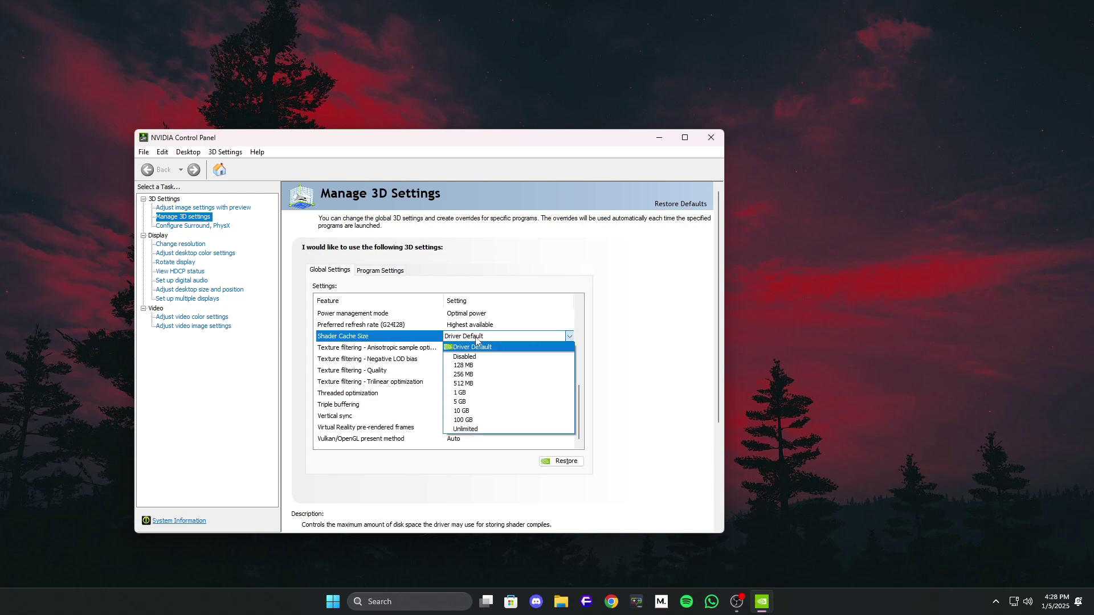
{"action": "left_click", "coordinate": [506, 419]}
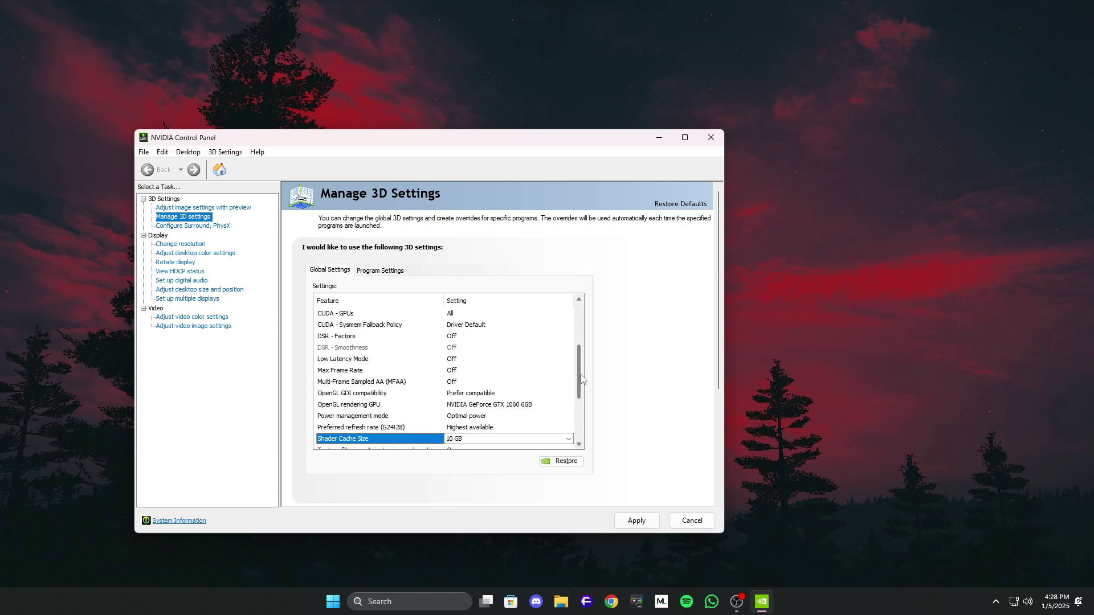
{"action": "scroll", "coordinate": [576, 404], "scroll_direction": "down", "scroll_amount": 3}
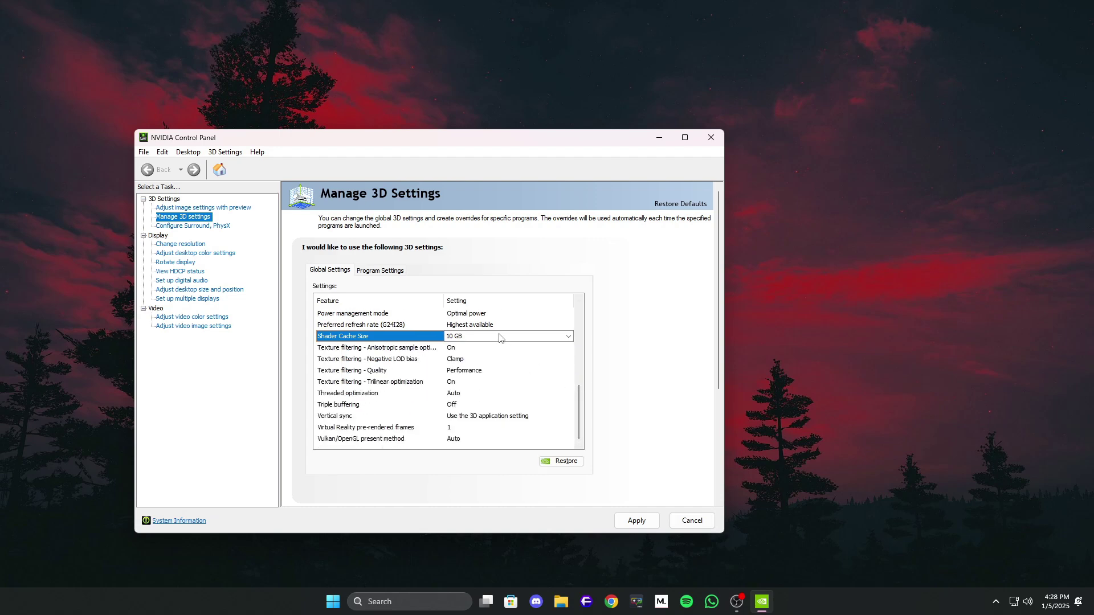
{"action": "left_click", "coordinate": [637, 521]}
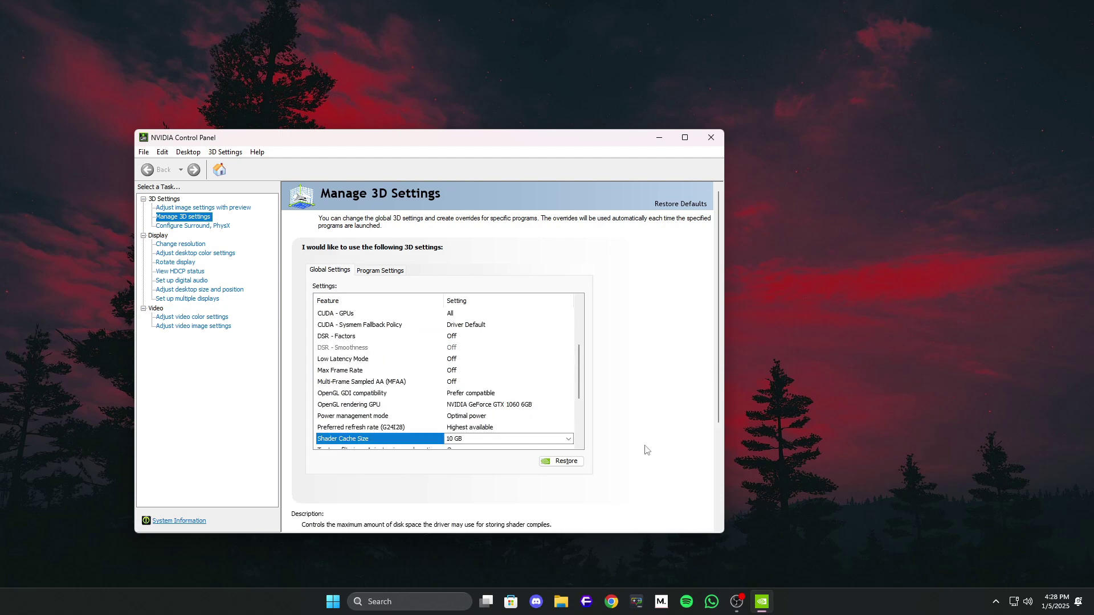
Close the NVIDIA Control Panel window, then refresh the desktop twice.
{"action": "left_click", "coordinate": [716, 143]}
{"action": "right_click", "coordinate": [684, 197]}
{"action": "left_click", "coordinate": [711, 250]}
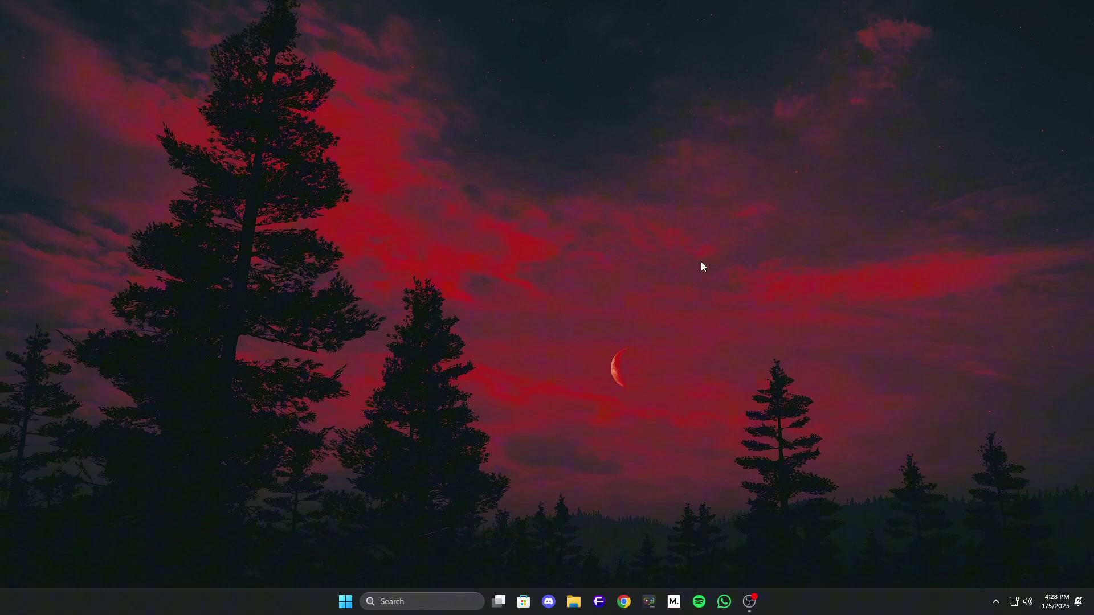
{"action": "right_click", "coordinate": [673, 327]}
{"action": "left_click", "coordinate": [723, 375]}
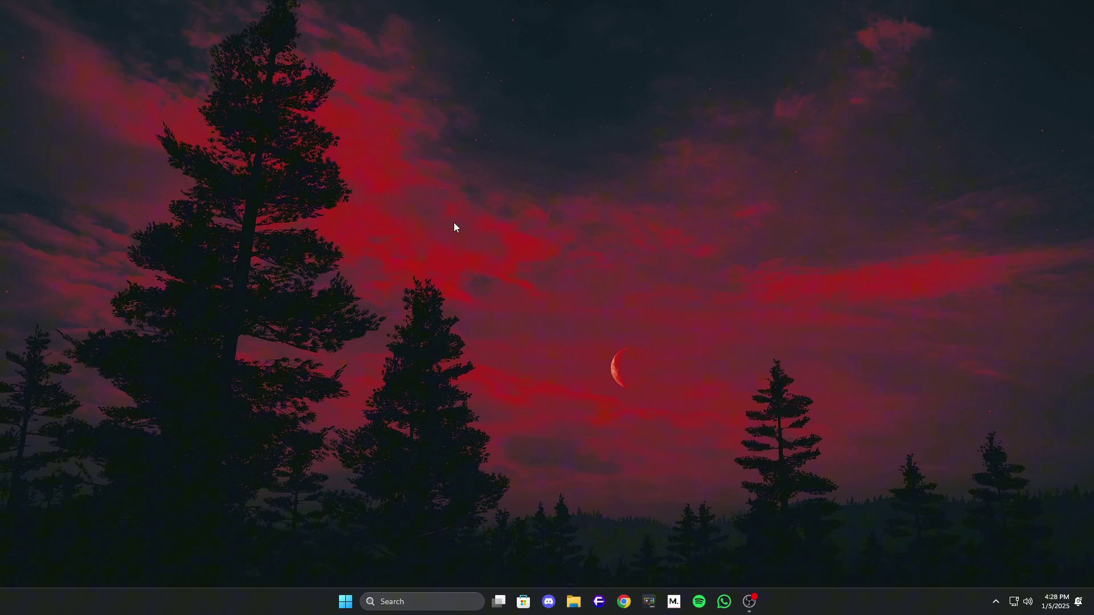